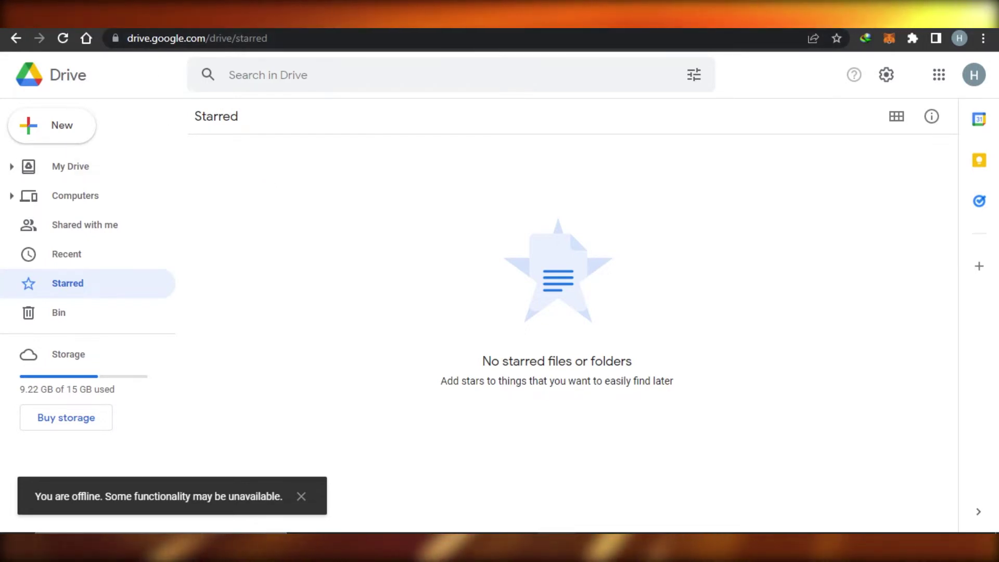
- Open a new Chrome tab and go to Google Drive from the Google apps grid
key(ctrl+t)
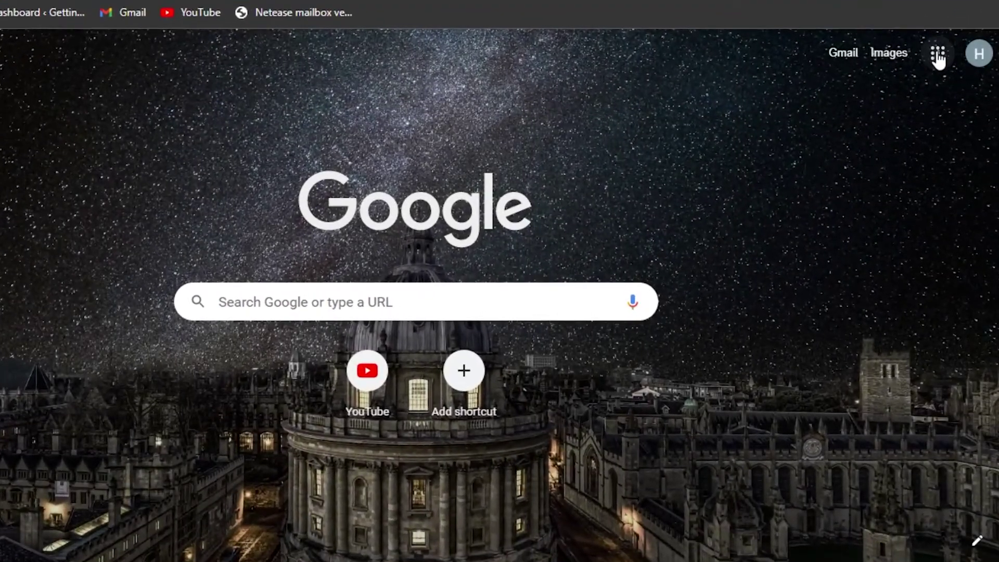
click(938, 58)
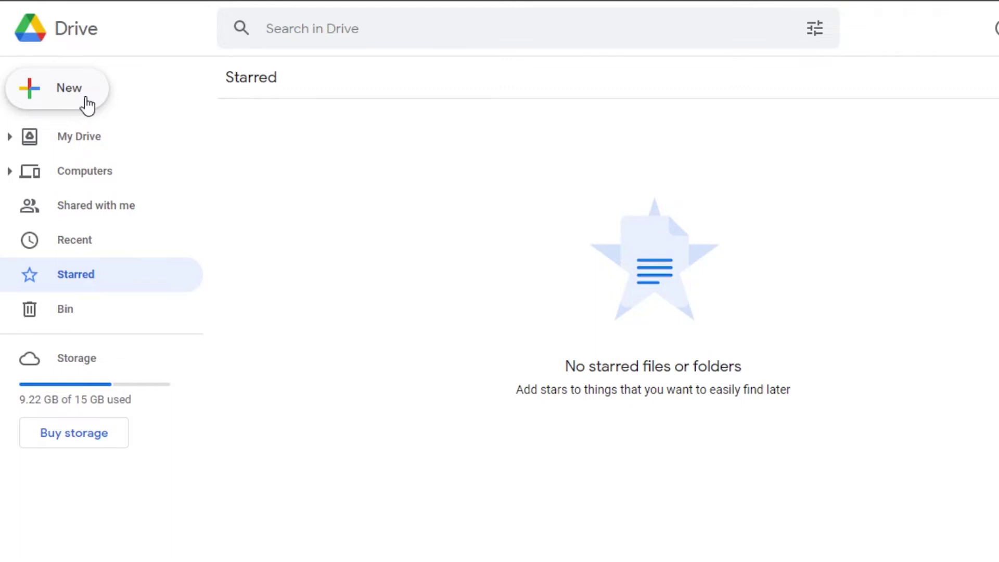
- Choose File upload from Drive's New menu to bring up the Windows Open dialog
click(87, 104)
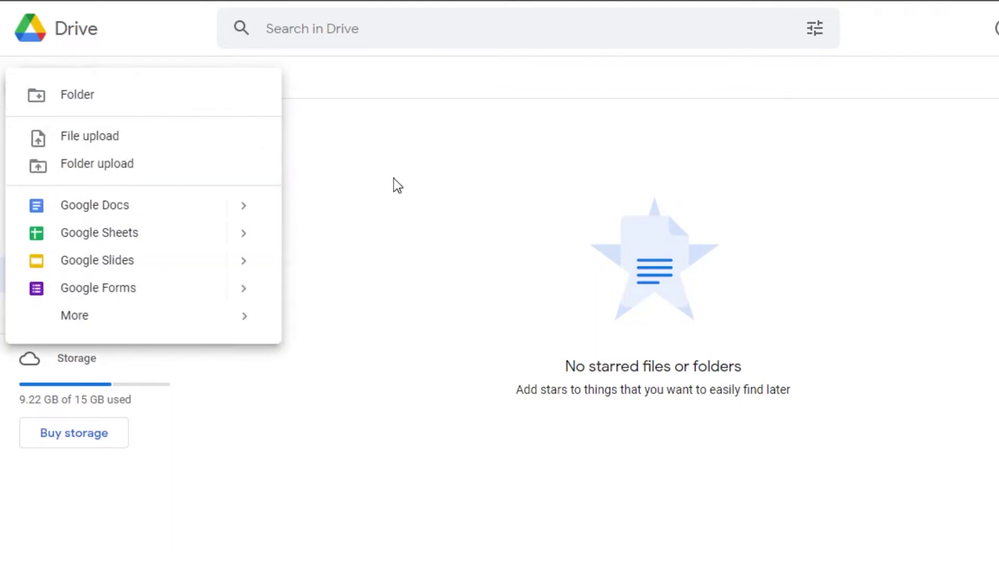
click(324, 145)
click(76, 95)
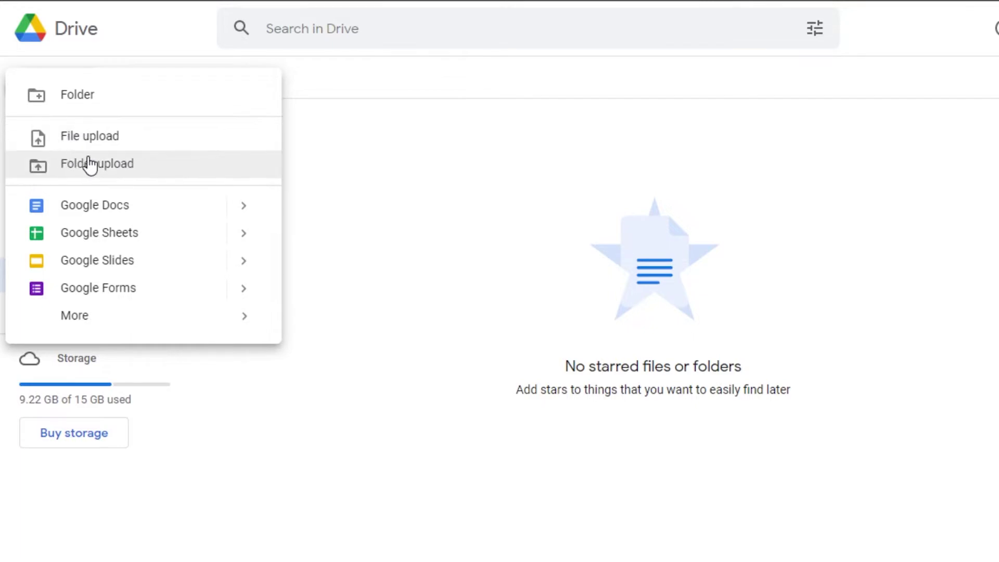
click(107, 136)
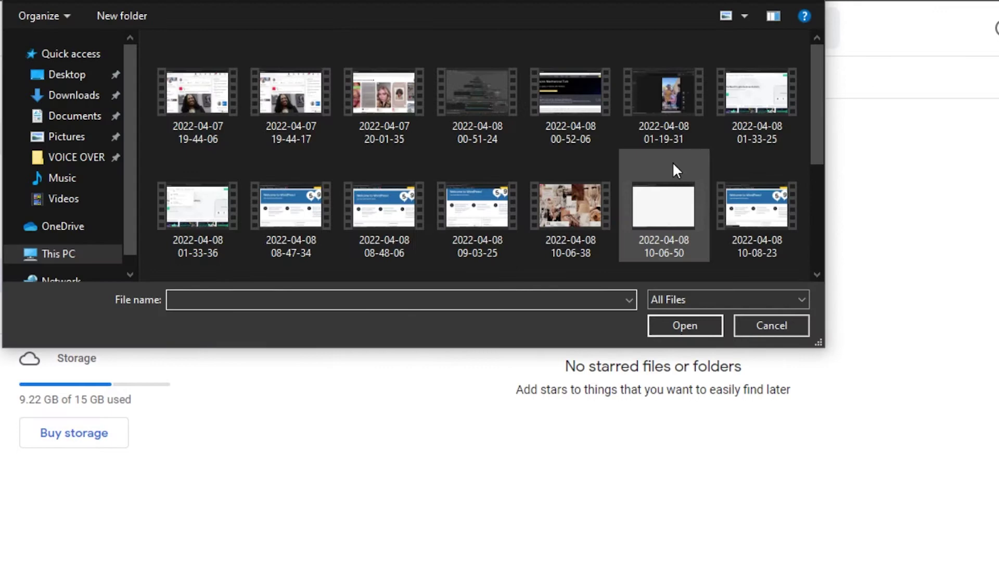
double_click(571, 206)
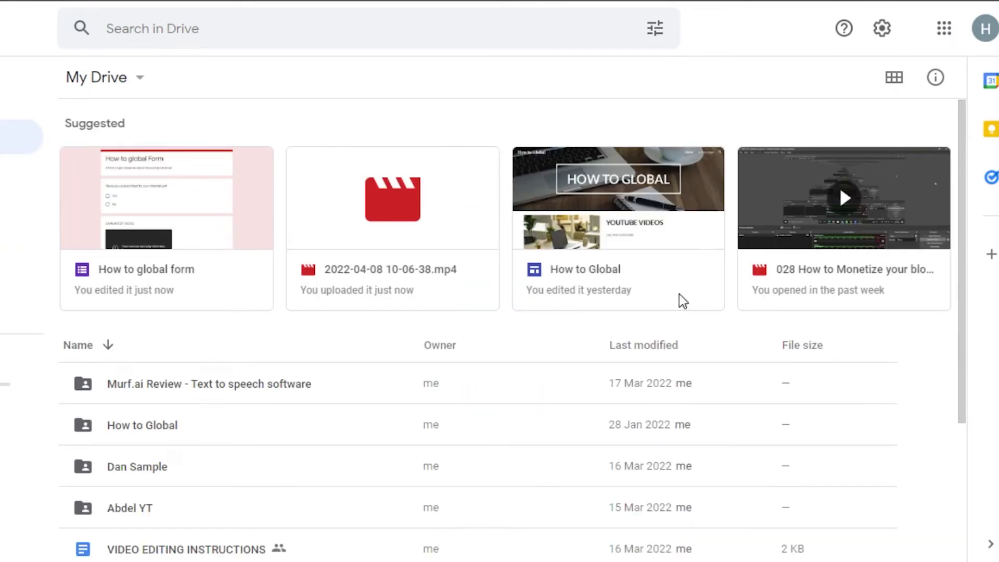
drag(962, 166, 958, 383)
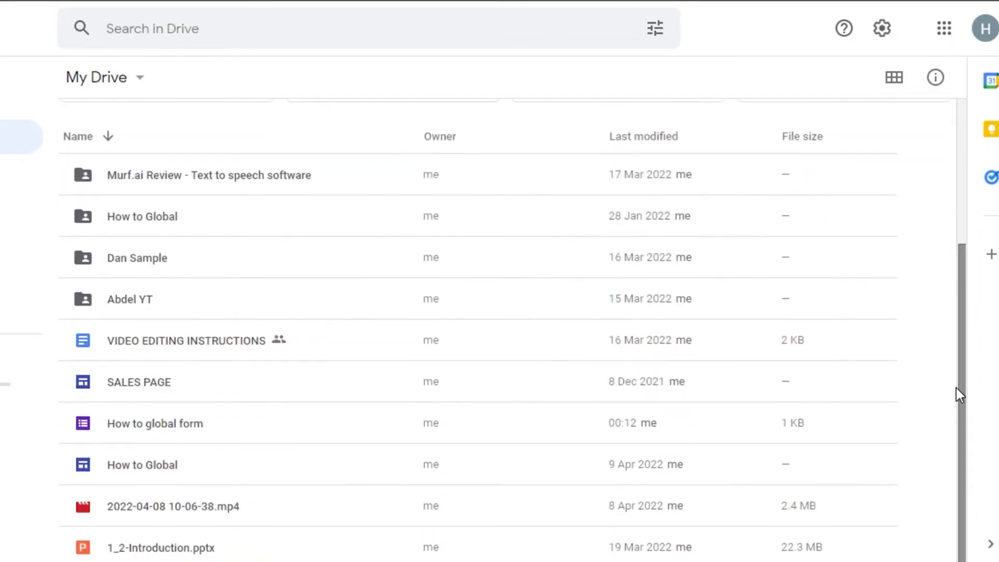
double_click(280, 515)
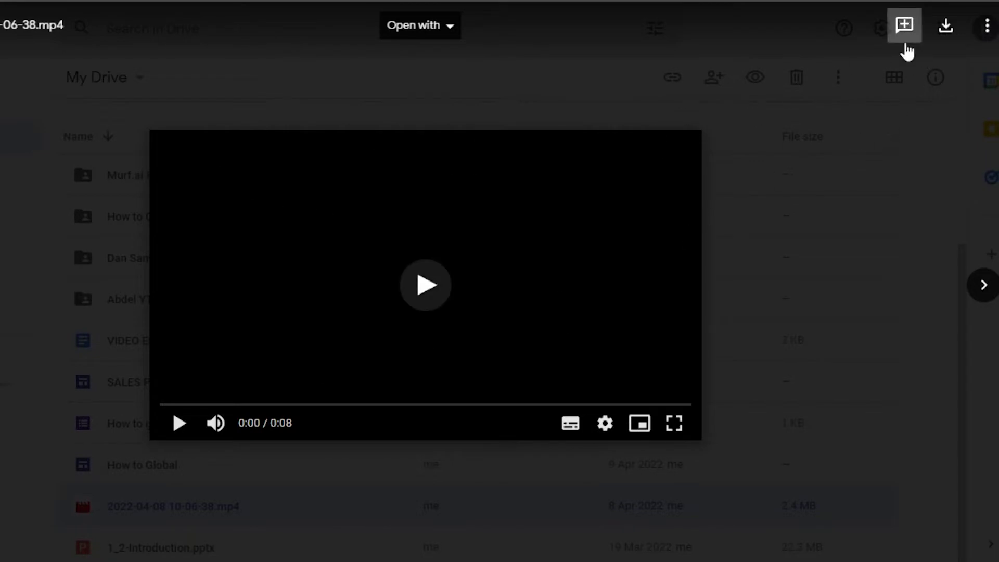
- Set the video's general access to Anyone with the link as Viewer
click(983, 34)
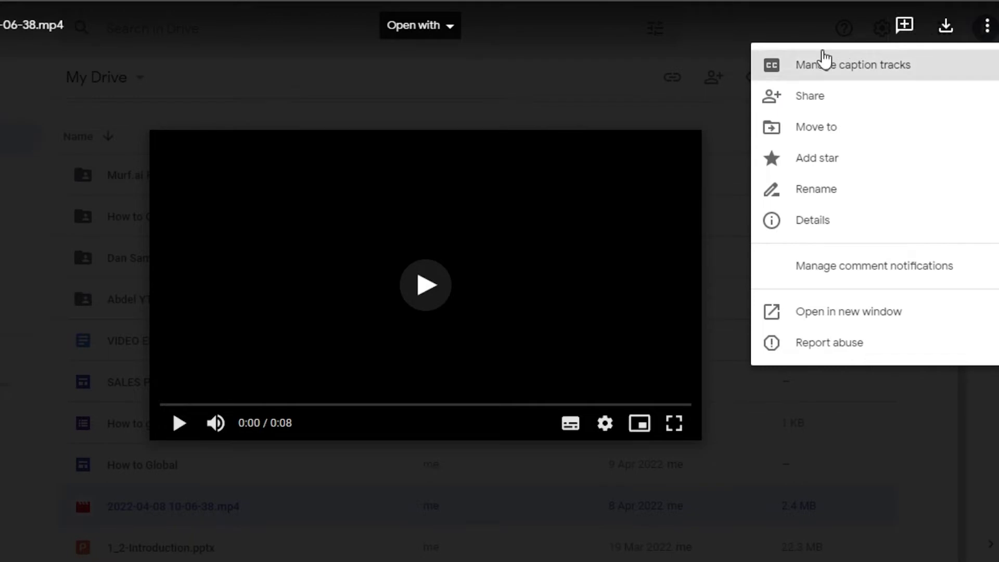
click(799, 99)
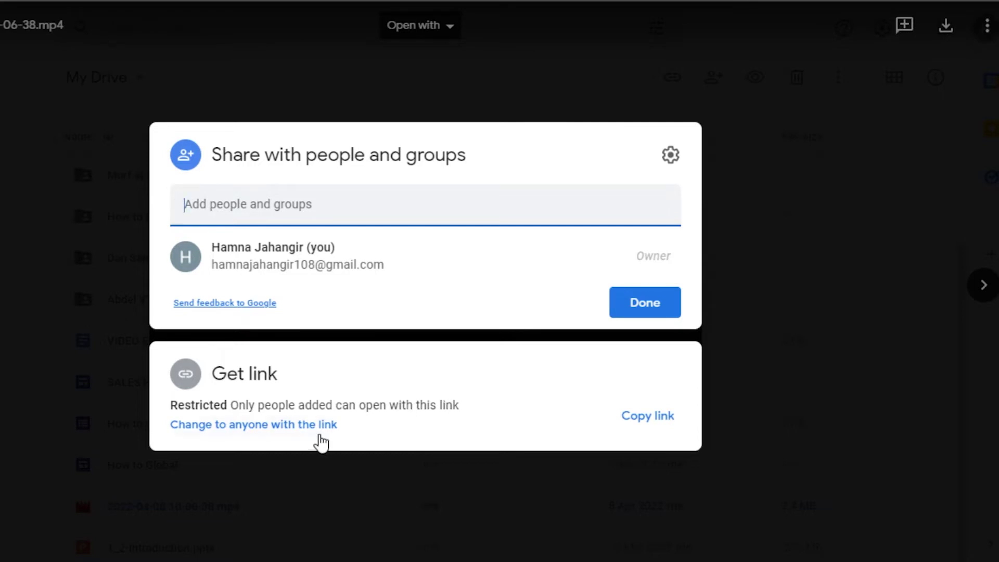
click(303, 425)
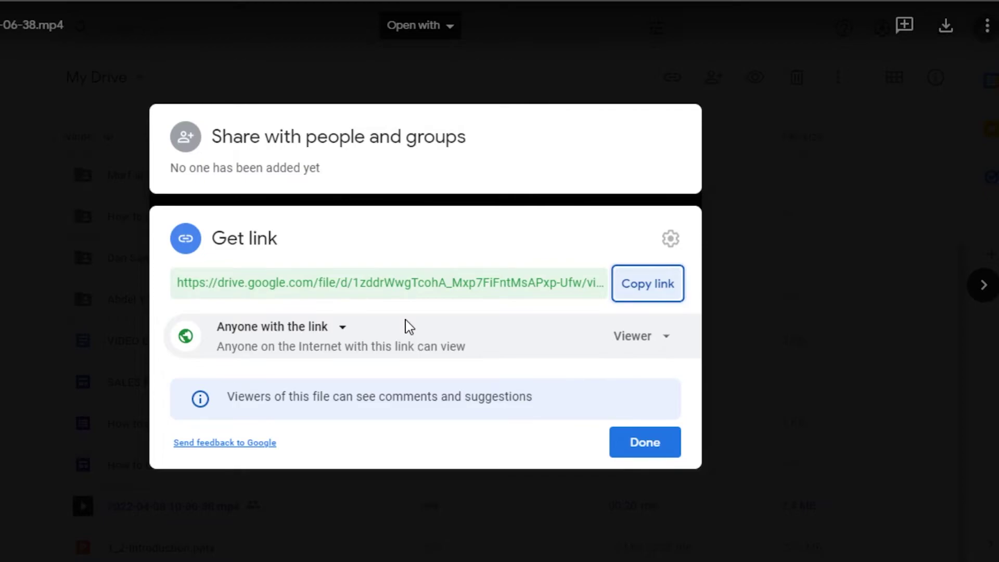
key(Escape)
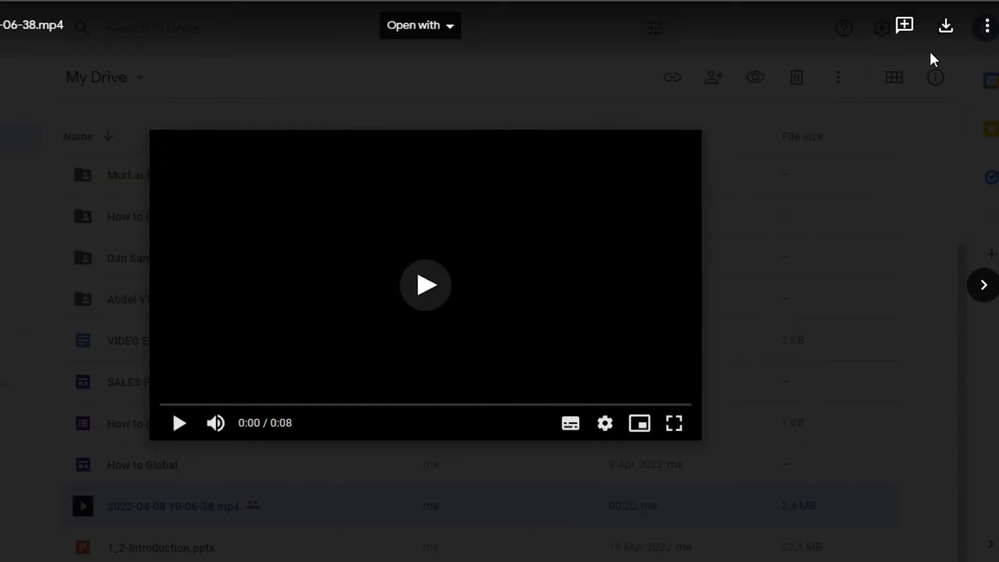
- Reopen the video's Share settings and expand Get link to show its shareable link
click(994, 31)
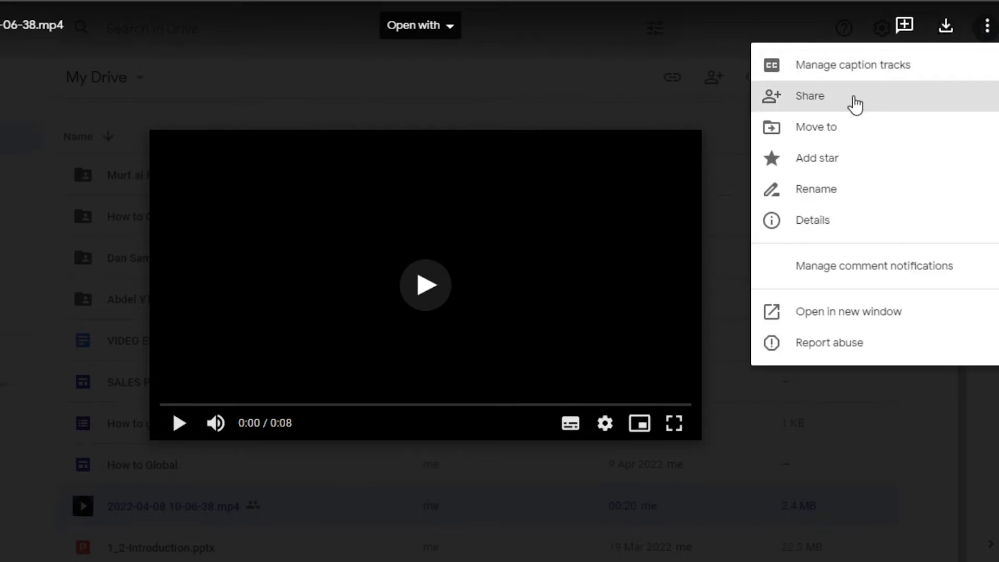
click(856, 103)
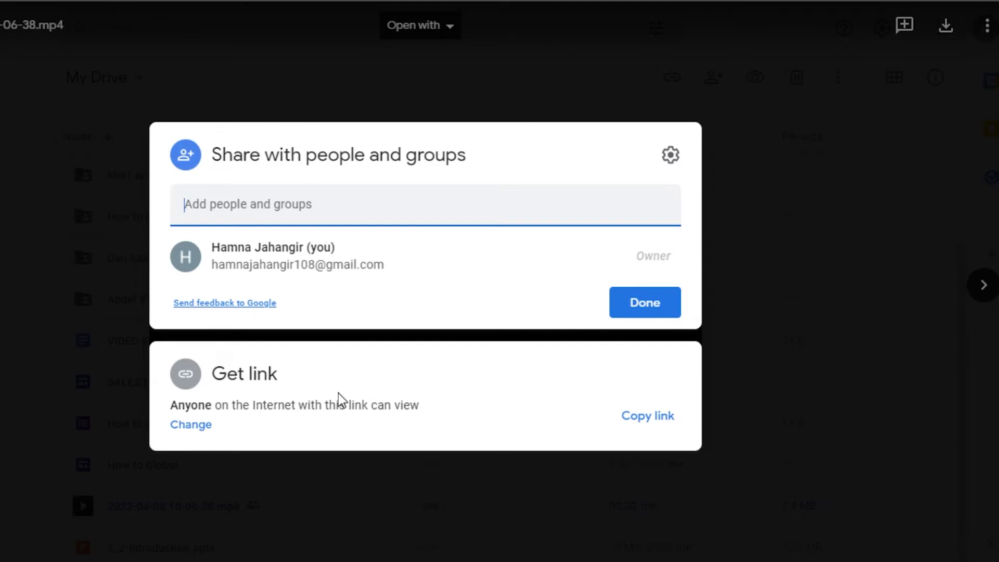
click(191, 425)
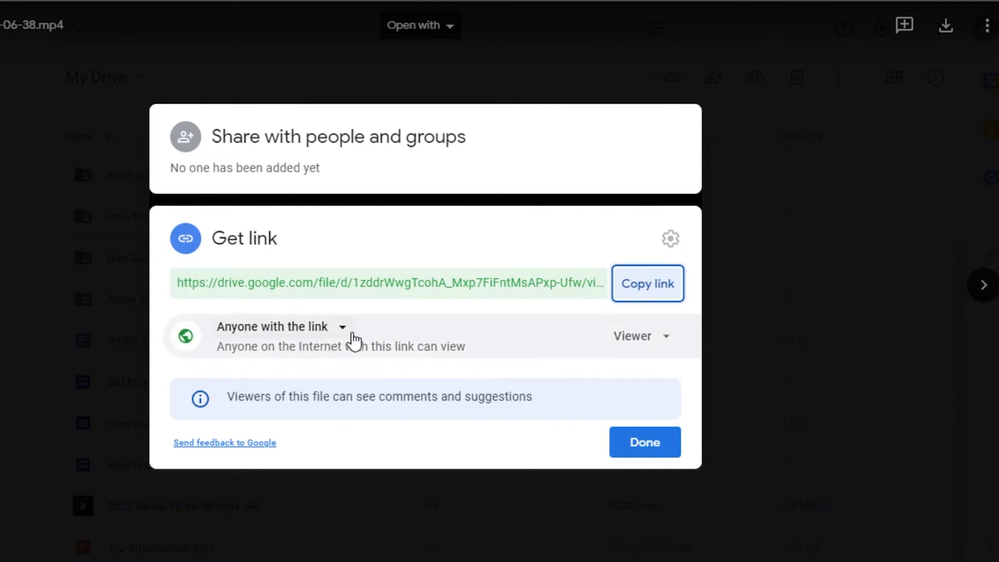
- Change the video's link permission from Viewer to Editor
click(649, 337)
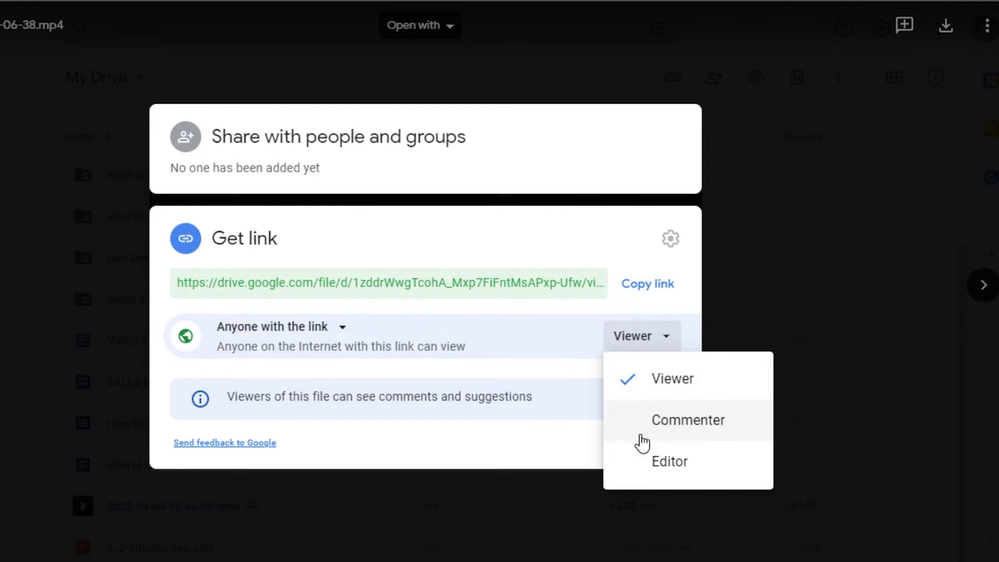
click(644, 464)
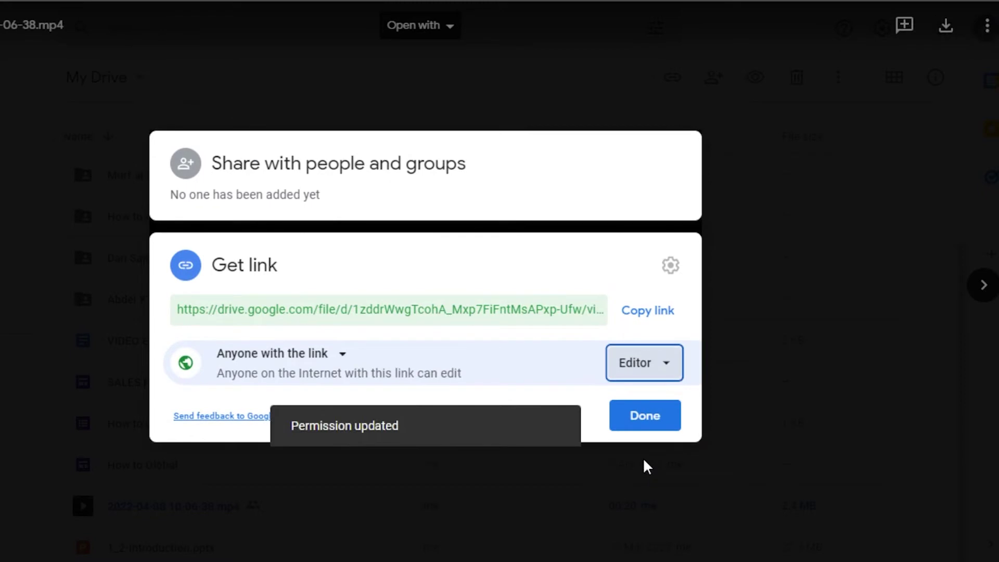
click(639, 375)
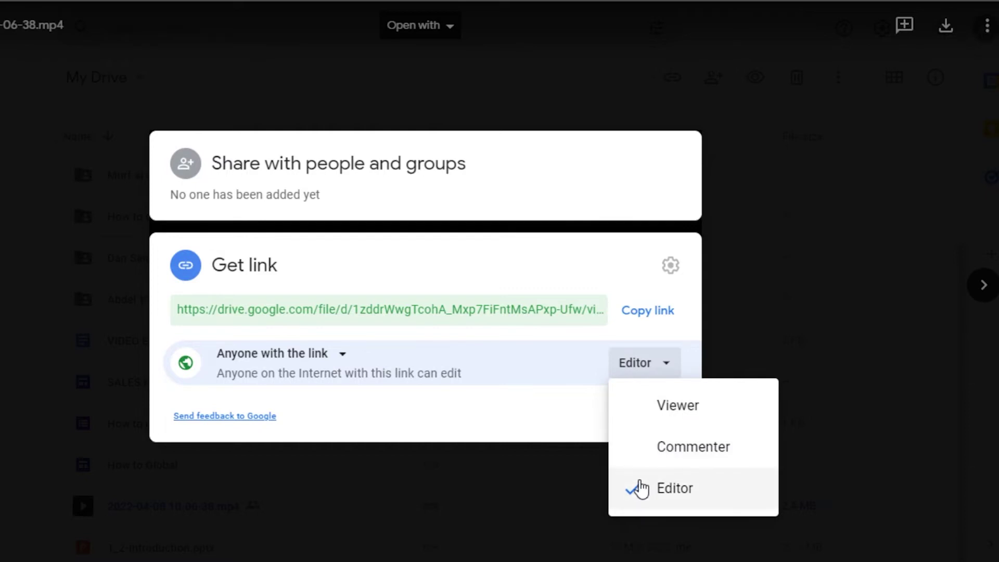
click(641, 488)
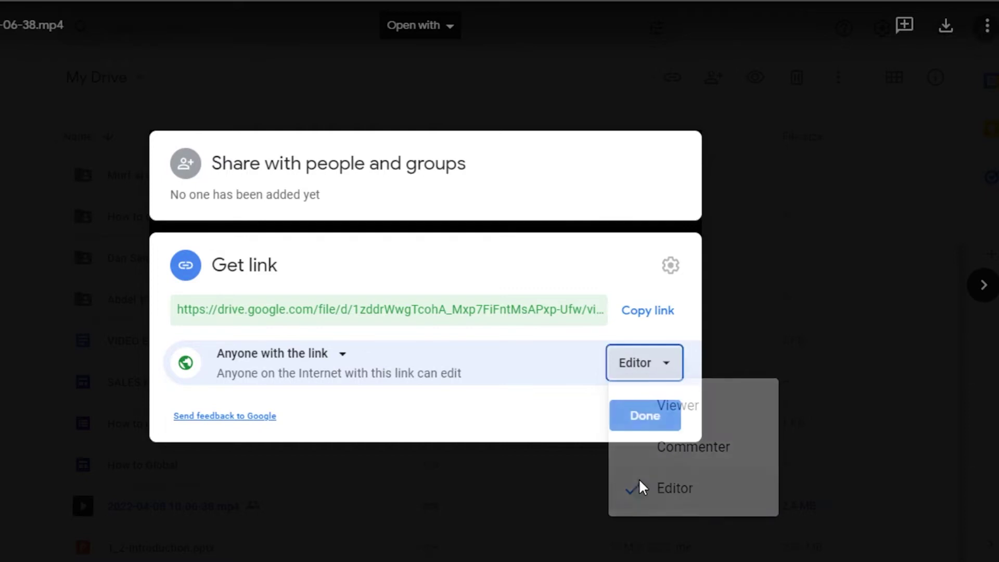
click(651, 372)
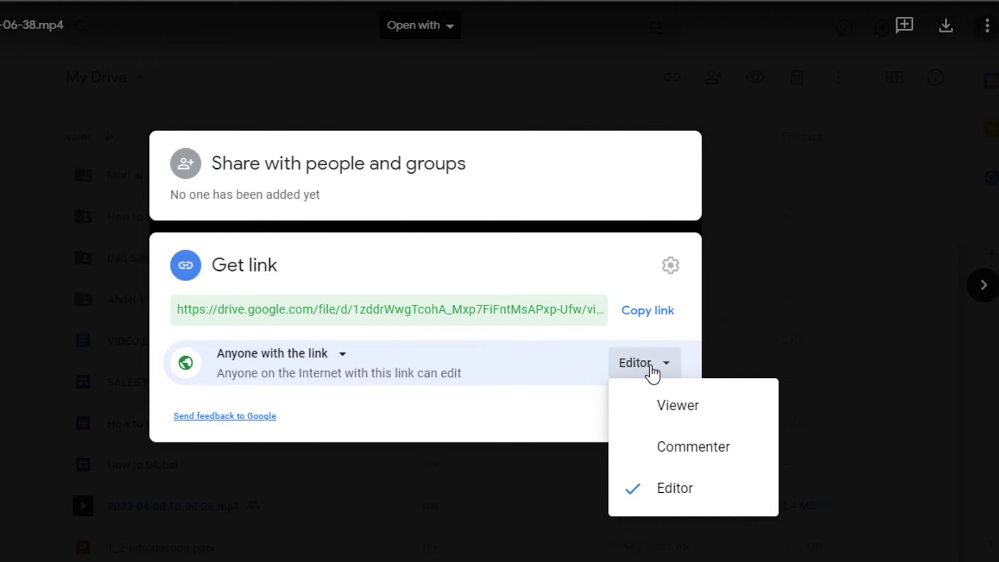
click(650, 492)
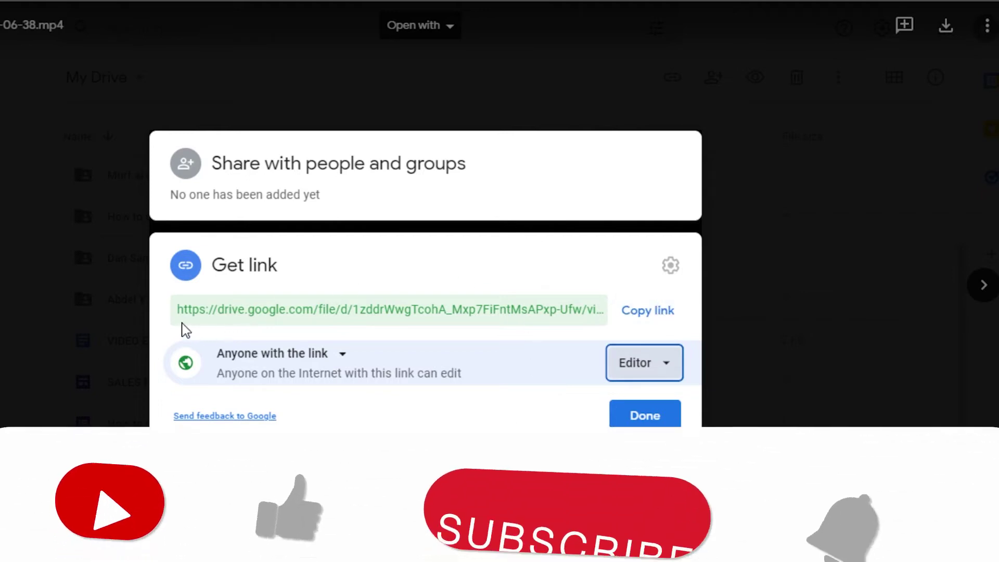
- Copy the video's share link, close the sharing settings, and exit the preview to My Drive
click(639, 317)
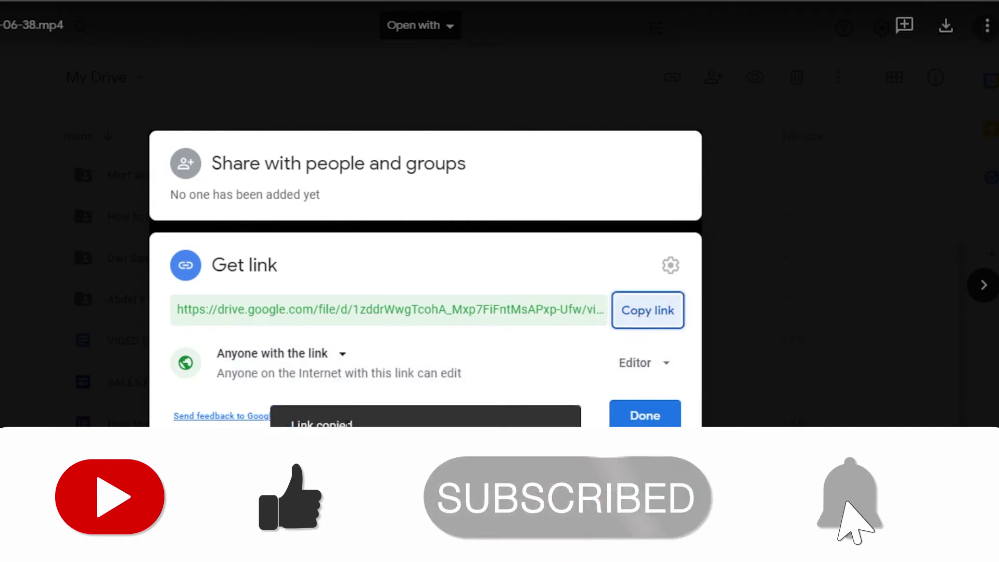
click(644, 417)
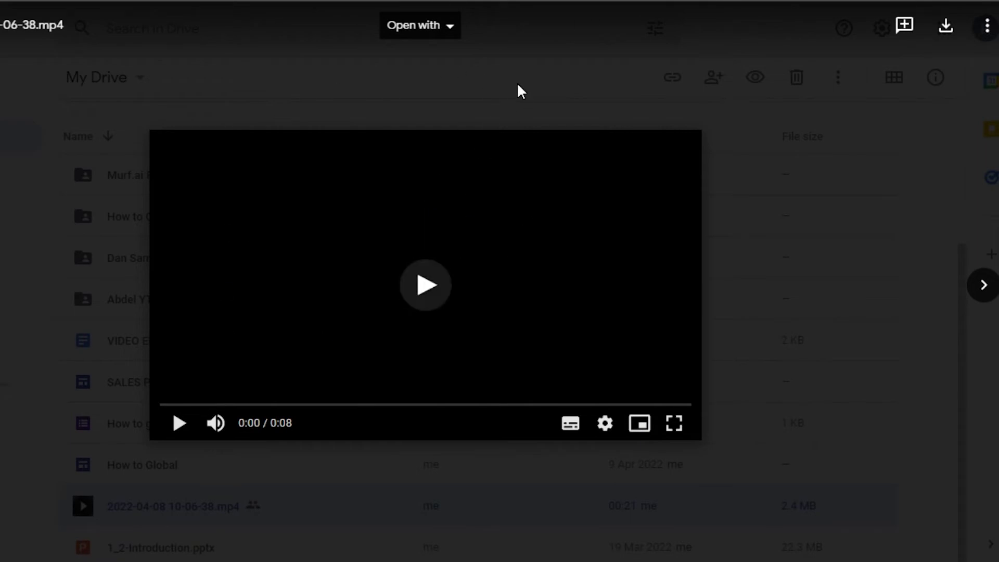
key(Escape)
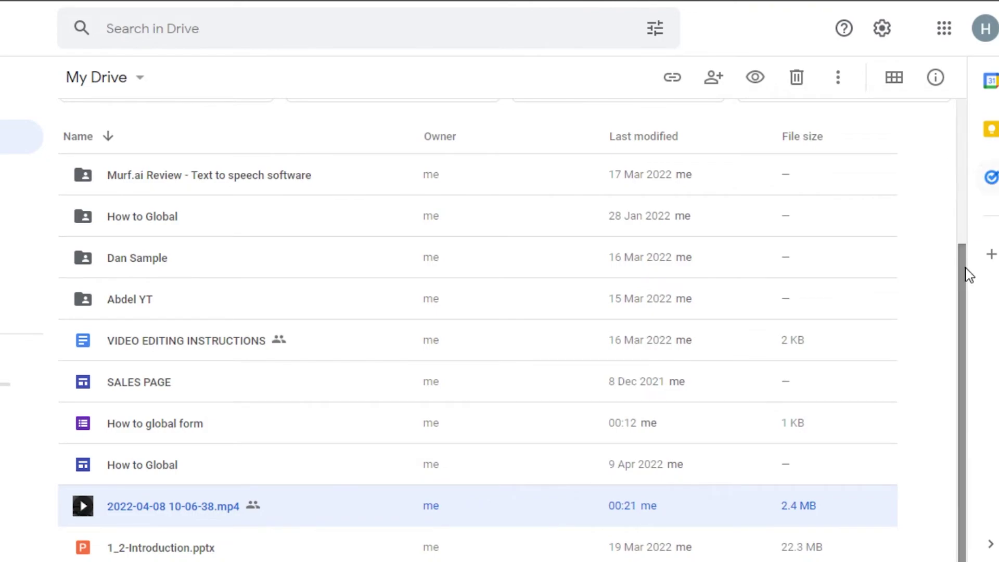
scroll(965, 179, up, 5)
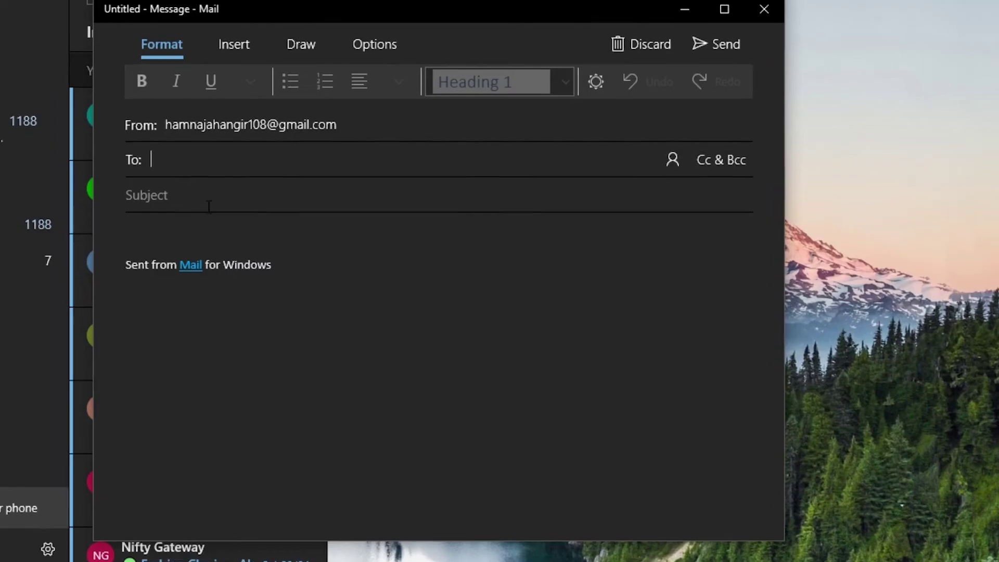
- Paste the copied Drive video link into the new Mail message body
click(398, 260)
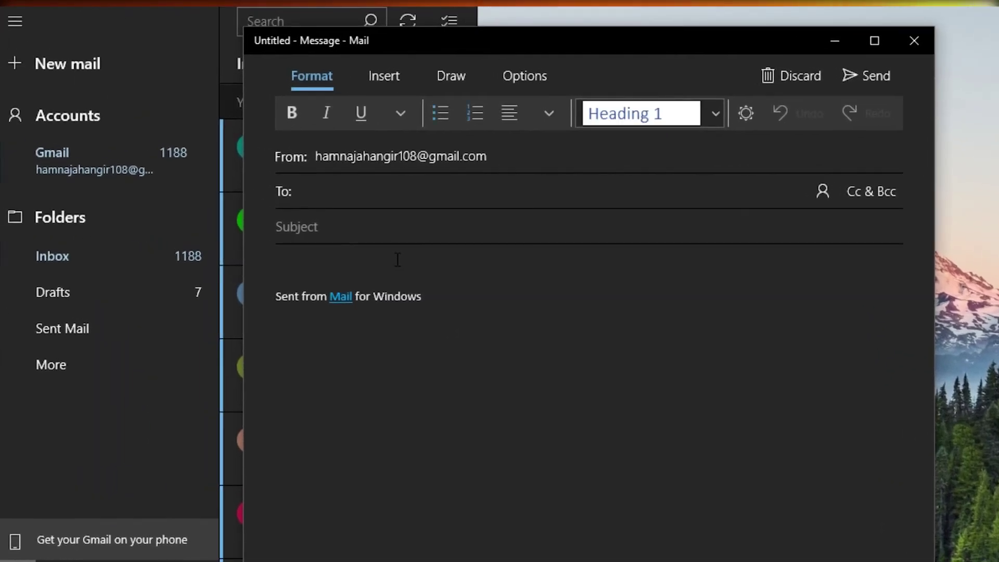
right_click(397, 260)
click(432, 271)
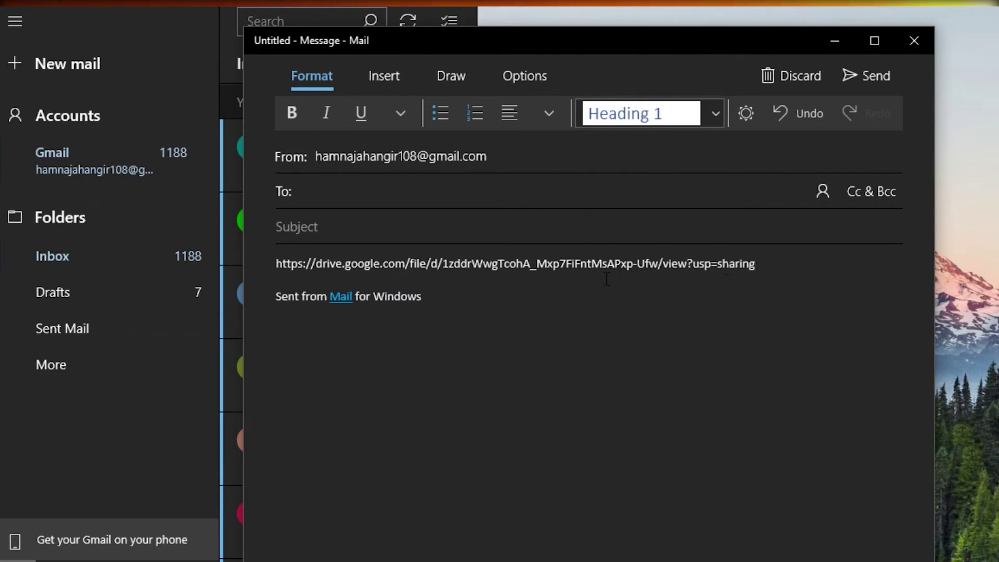
- Move the cursor below the signature and switch back to My Drive in Chrome
key(Down)
key(Down)
drag(765, 268, 534, 260)
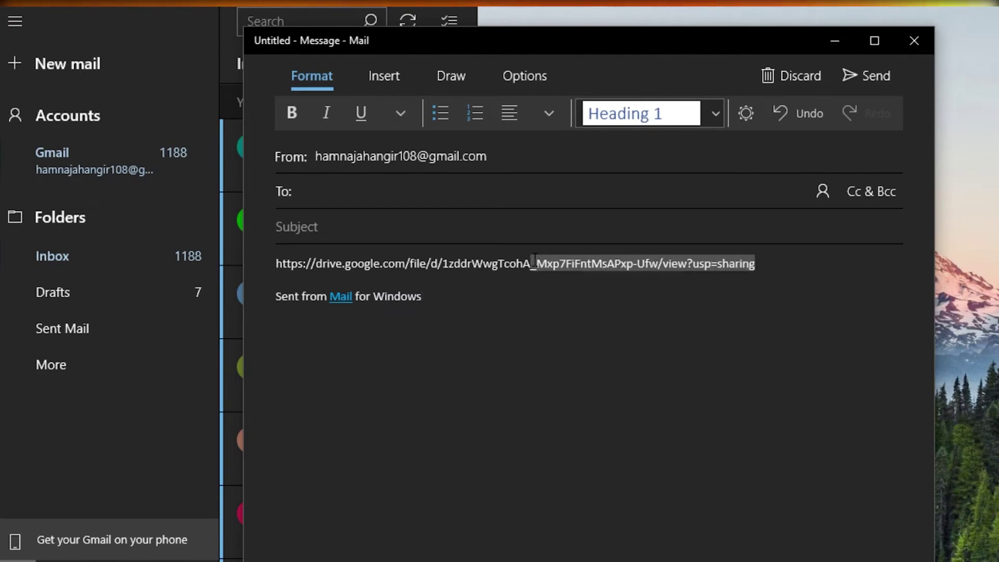
click(549, 324)
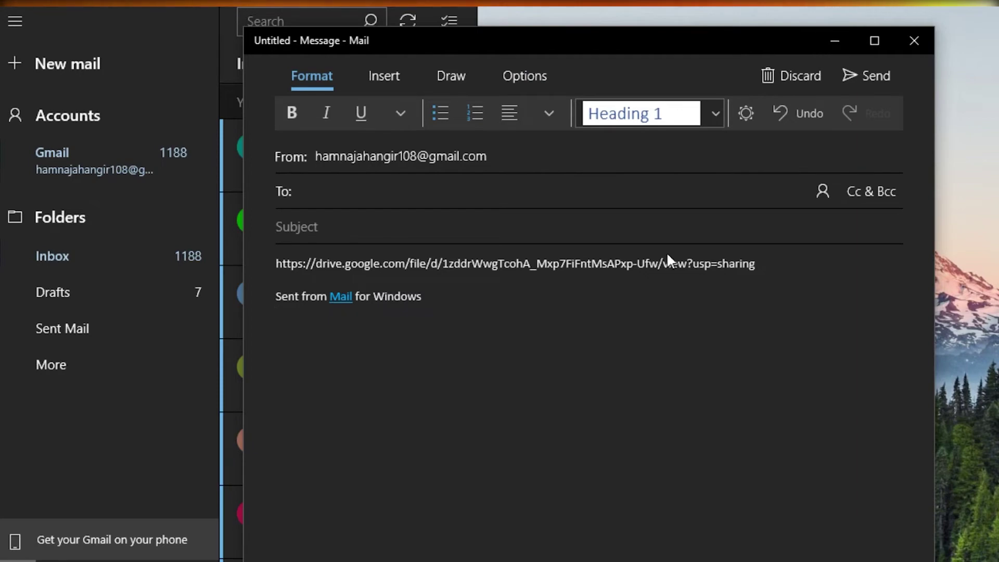
mouse_move(651, 561)
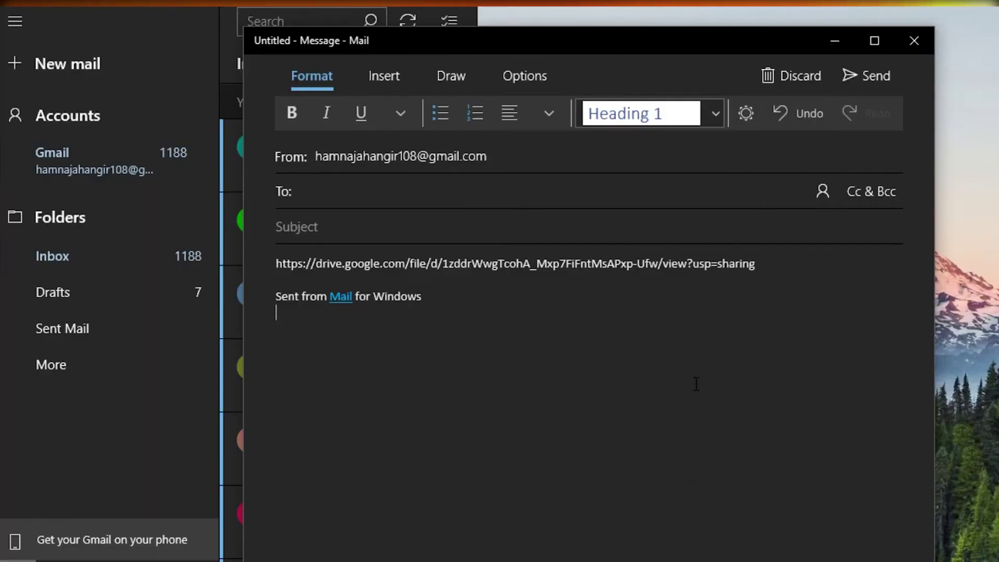
click(693, 530)
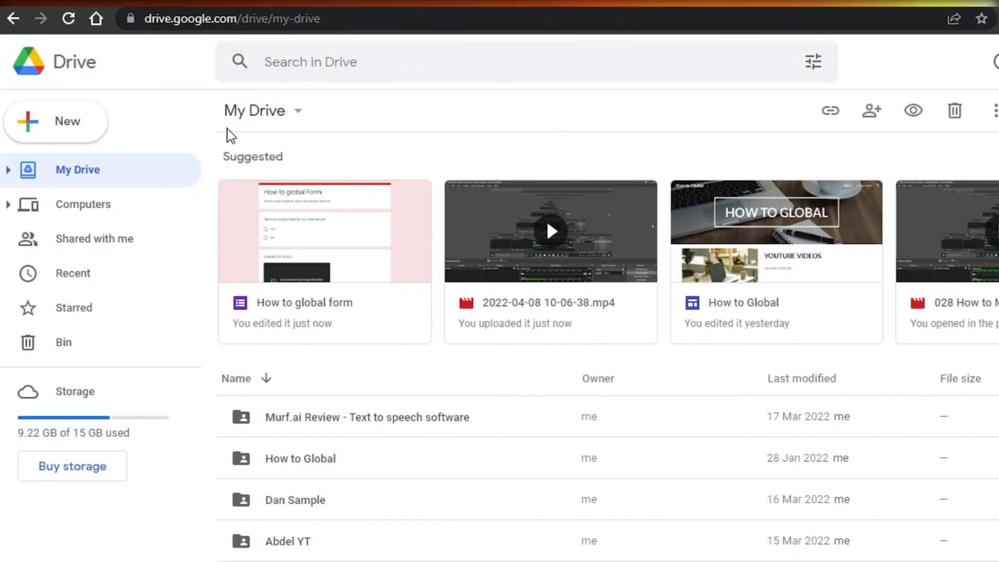
- Create a new folder named 'Test' in My Drive and open the empty folder
click(66, 130)
click(87, 130)
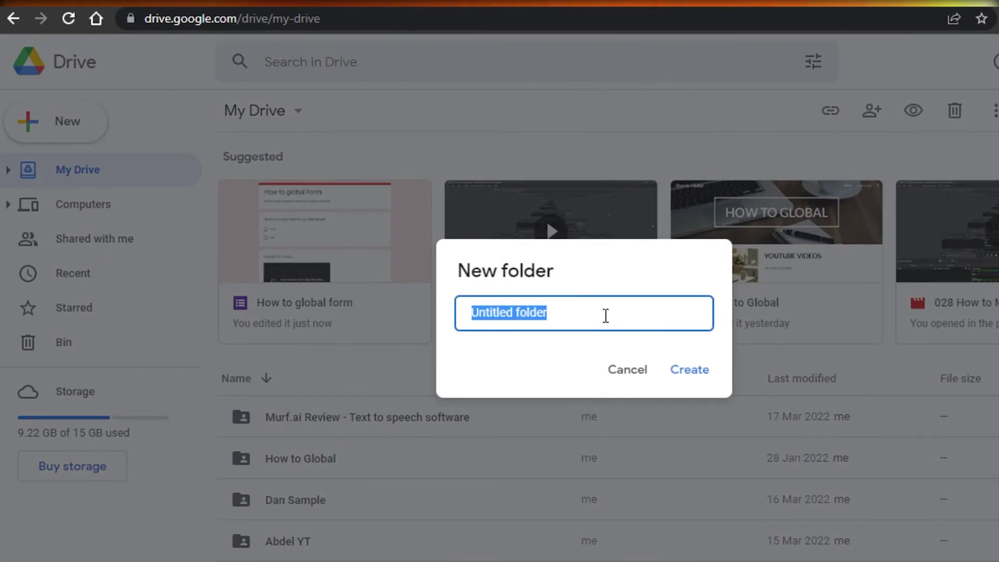
key(BackSpace)
text(Test)
click(694, 376)
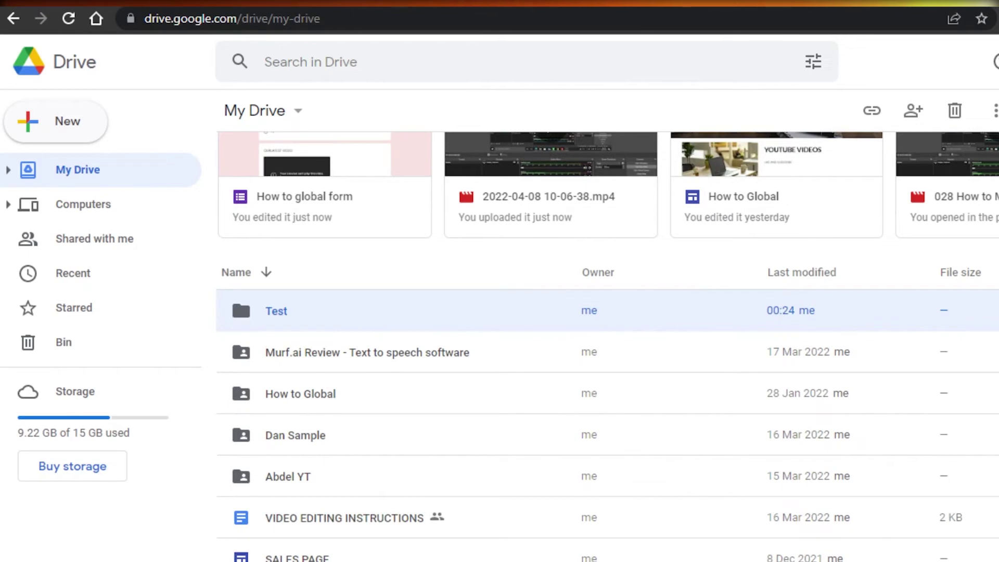
scroll(239, 295, down, 3)
scroll(475, 262, up, 3)
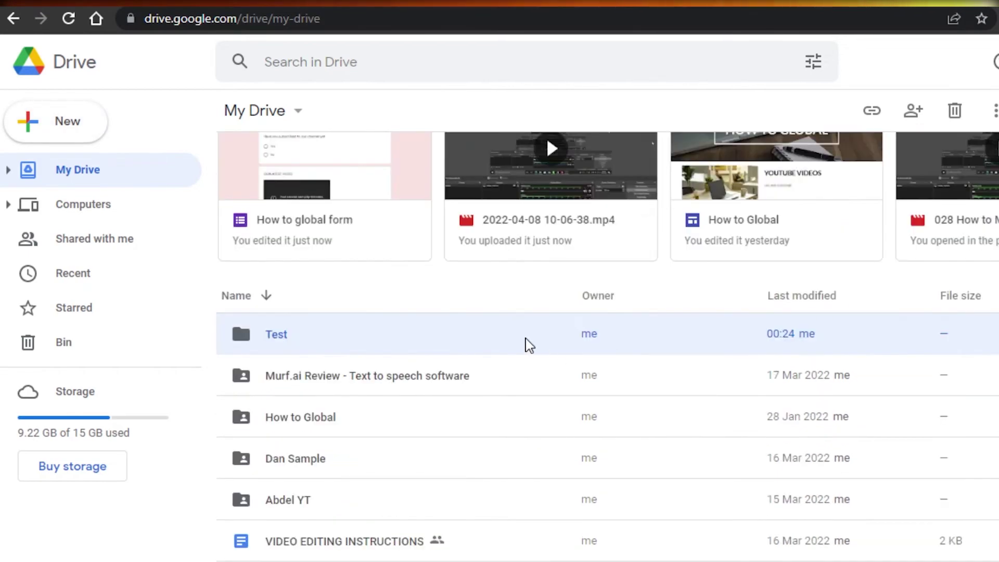
double_click(521, 340)
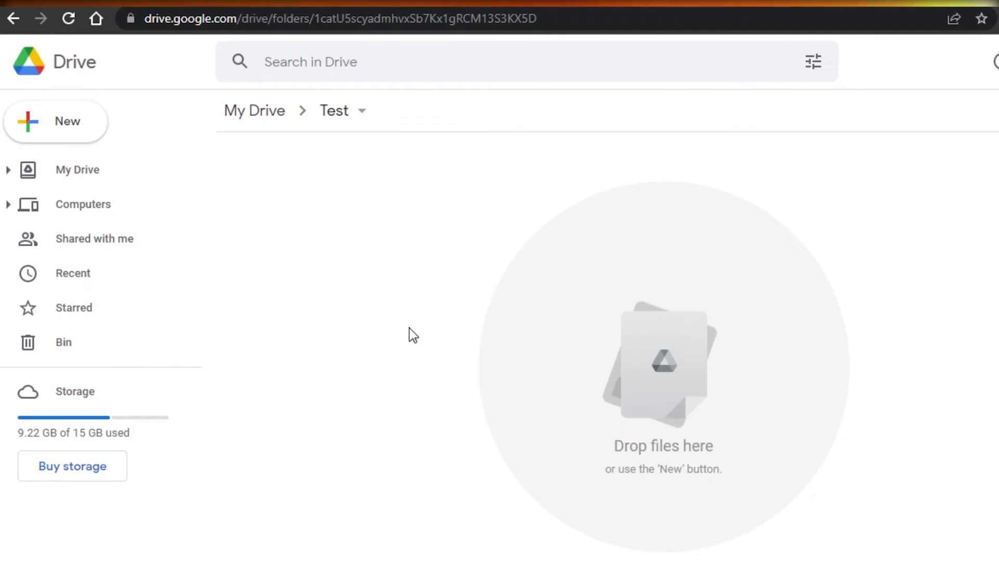
- Create a 'Videos' subfolder inside Test, then go back to My Drive
right_click(426, 255)
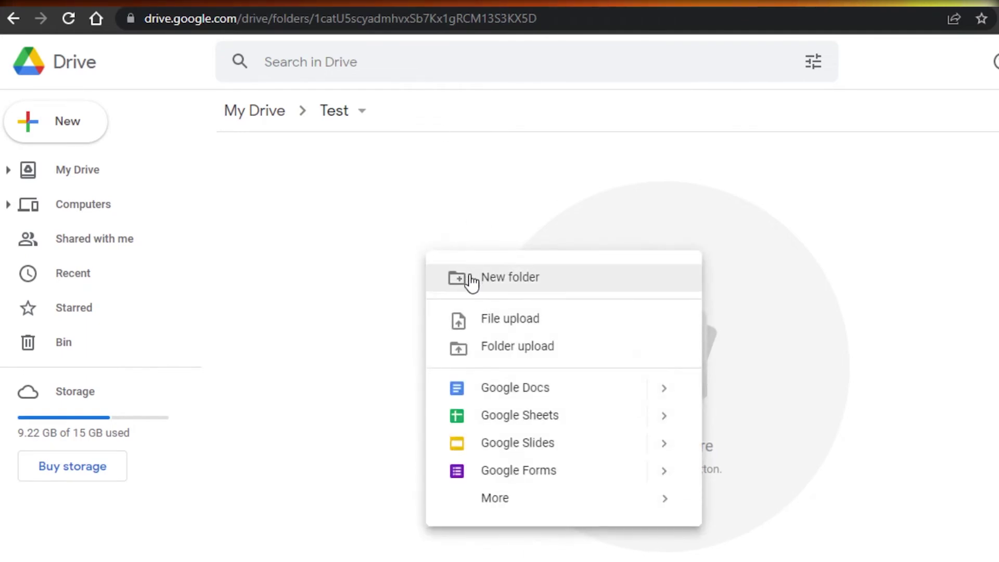
click(470, 276)
key(BackSpace)
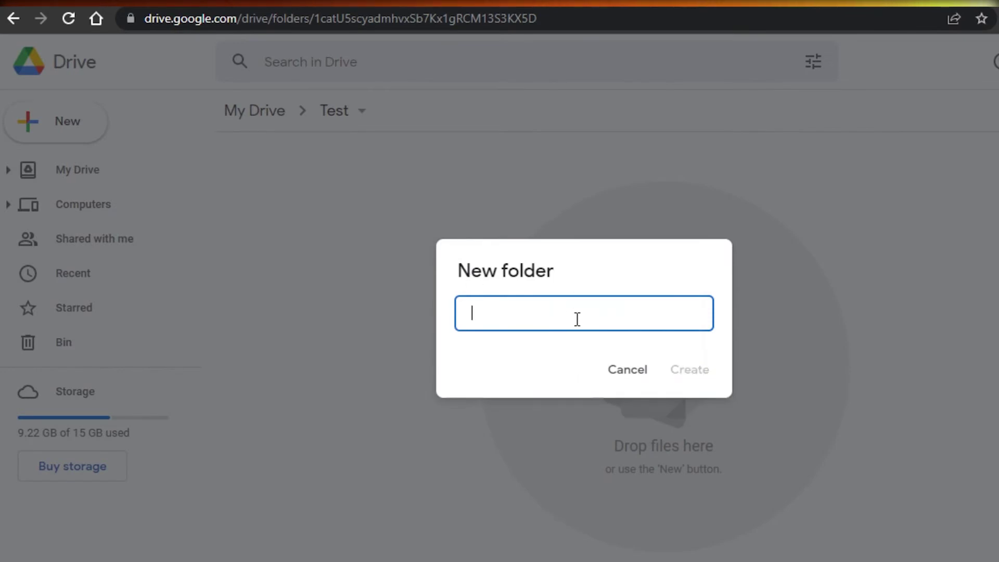
text(Videos)
key(Return)
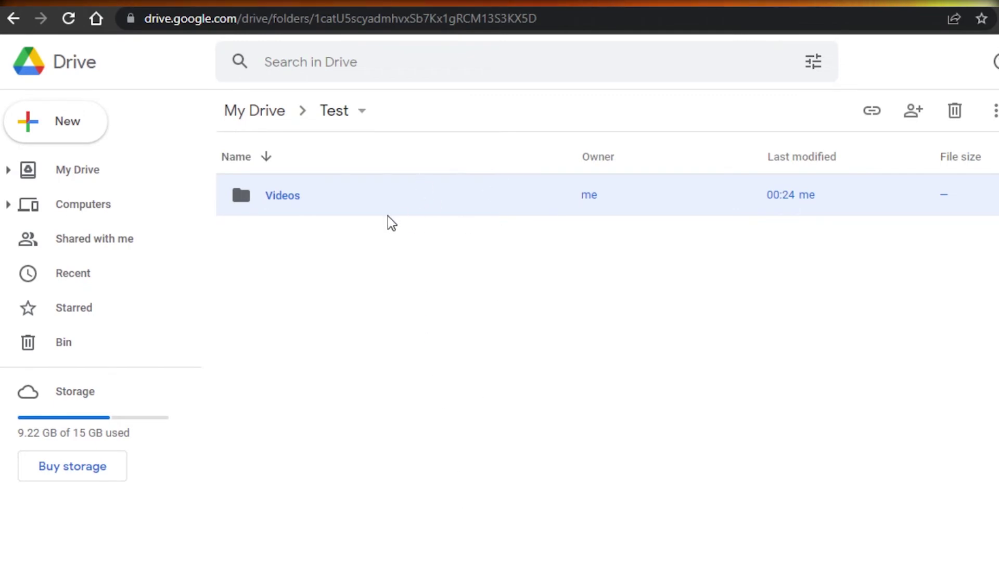
click(14, 18)
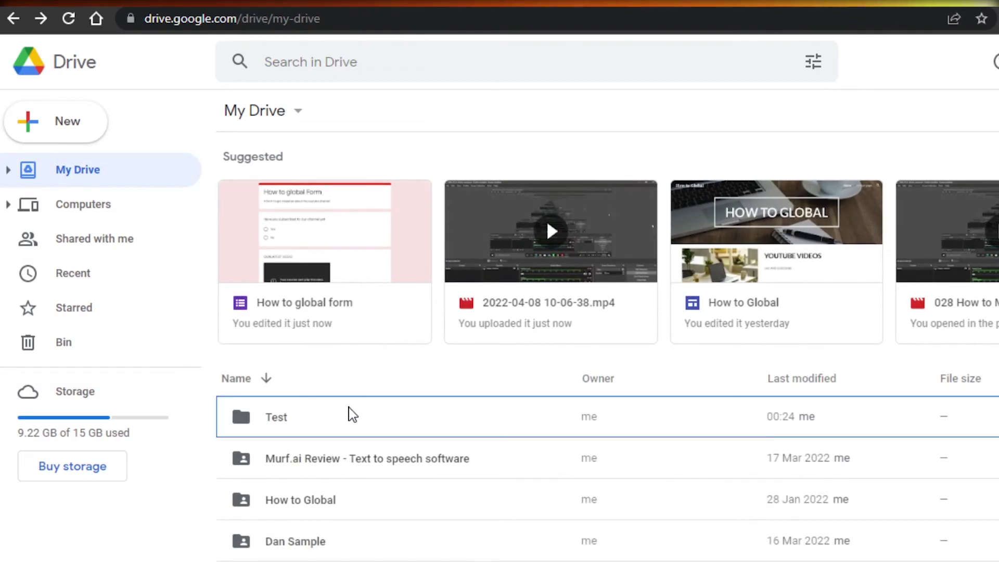
- Set the Test folder's link access to Anyone with the link as Viewer
right_click(352, 414)
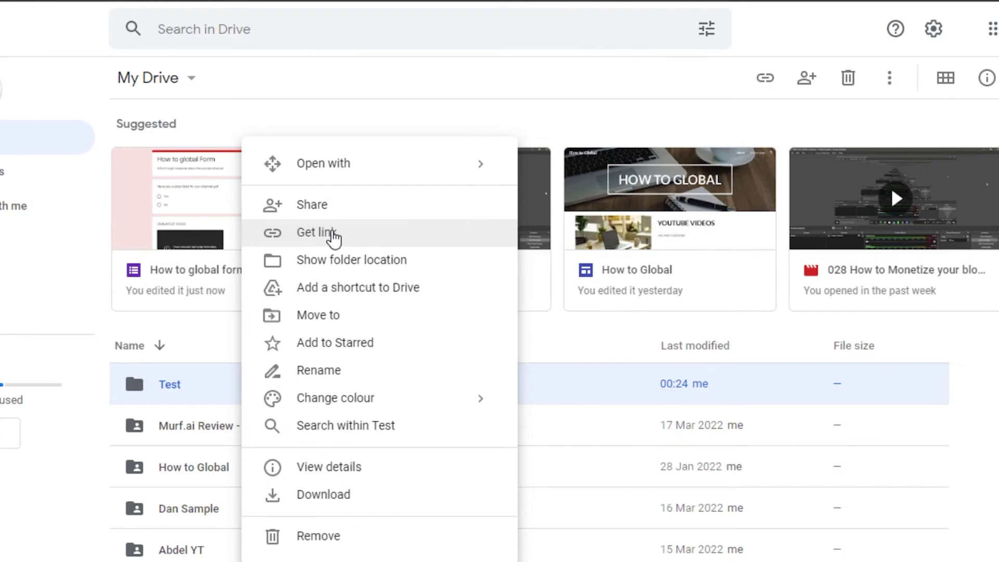
click(332, 238)
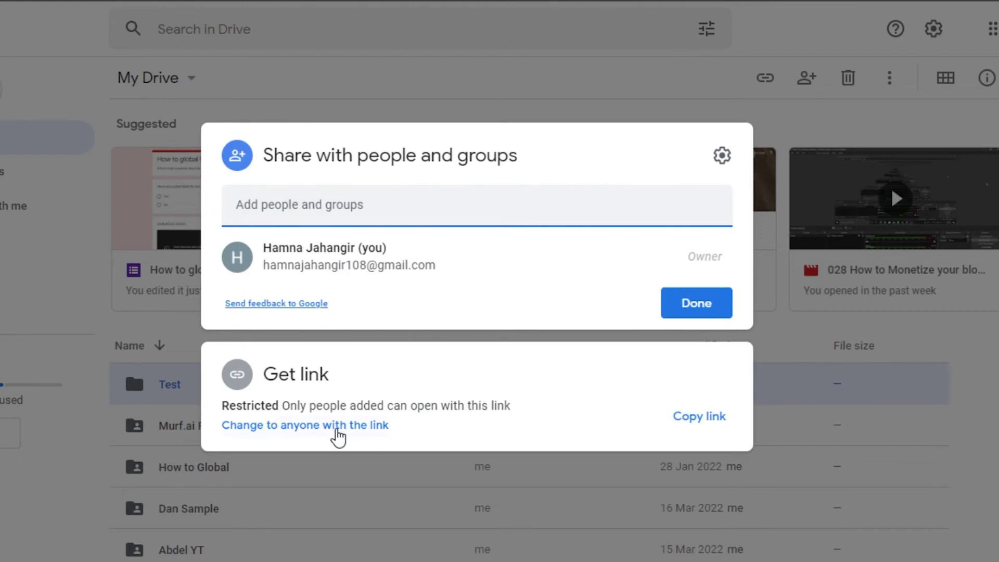
click(335, 428)
click(692, 363)
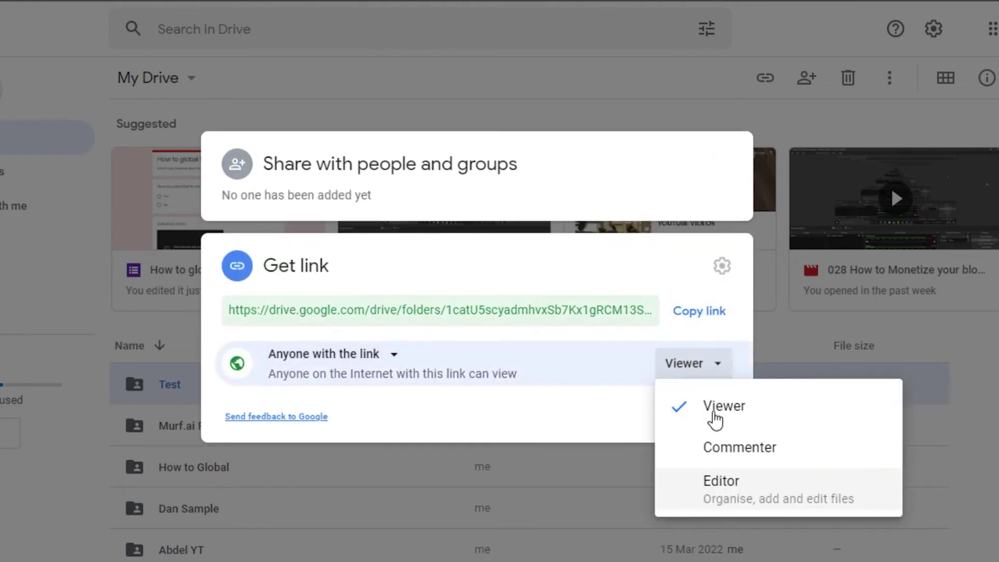
click(704, 411)
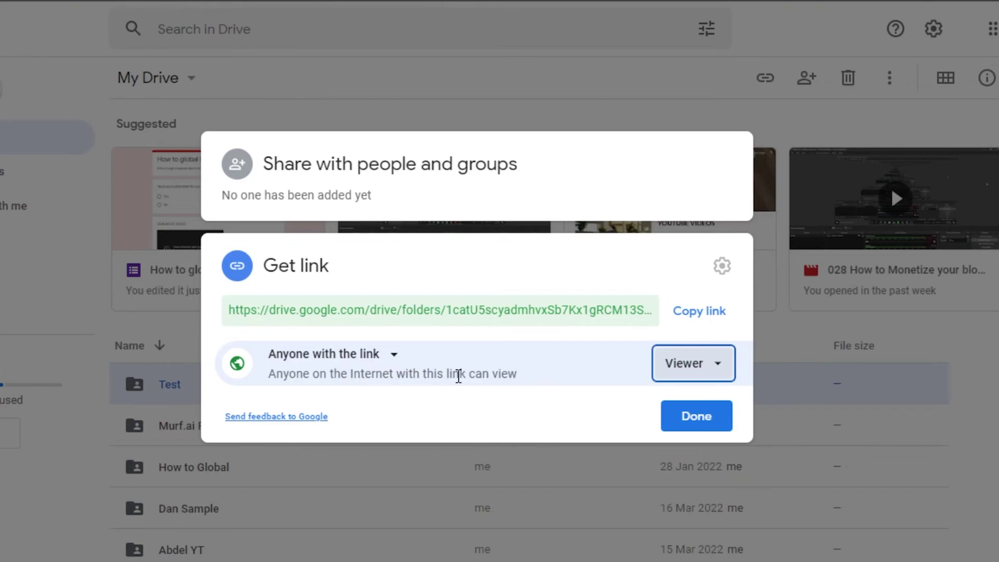
click(696, 416)
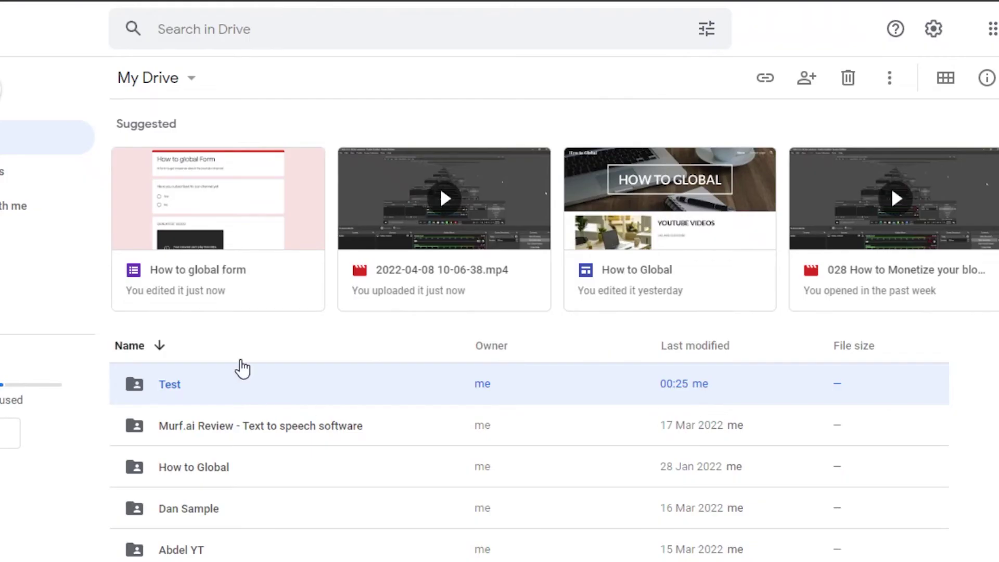
- Open the Test folder and paste a second copy of the Drive link into the Mail draft
double_click(234, 384)
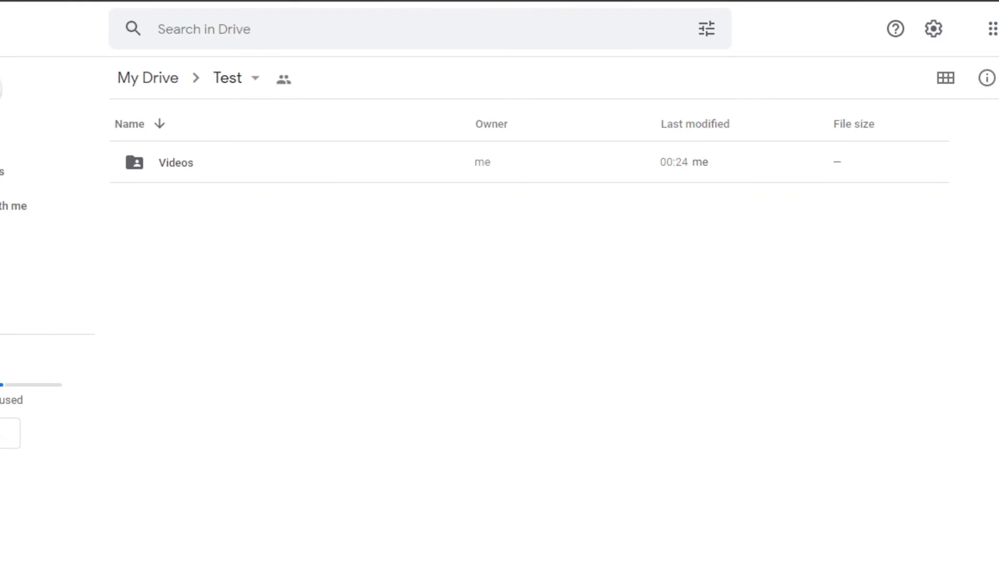
click(520, 501)
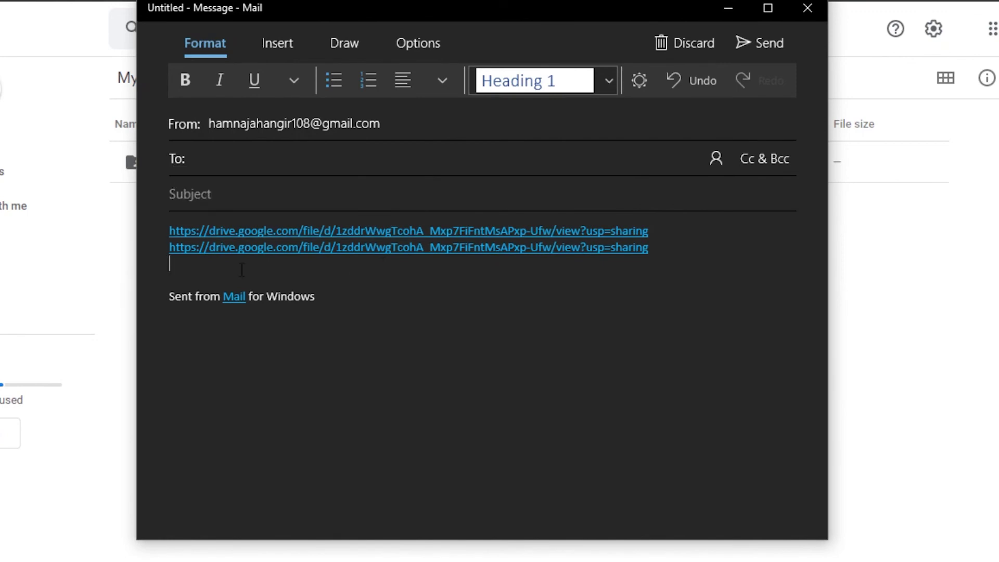
click(728, 8)
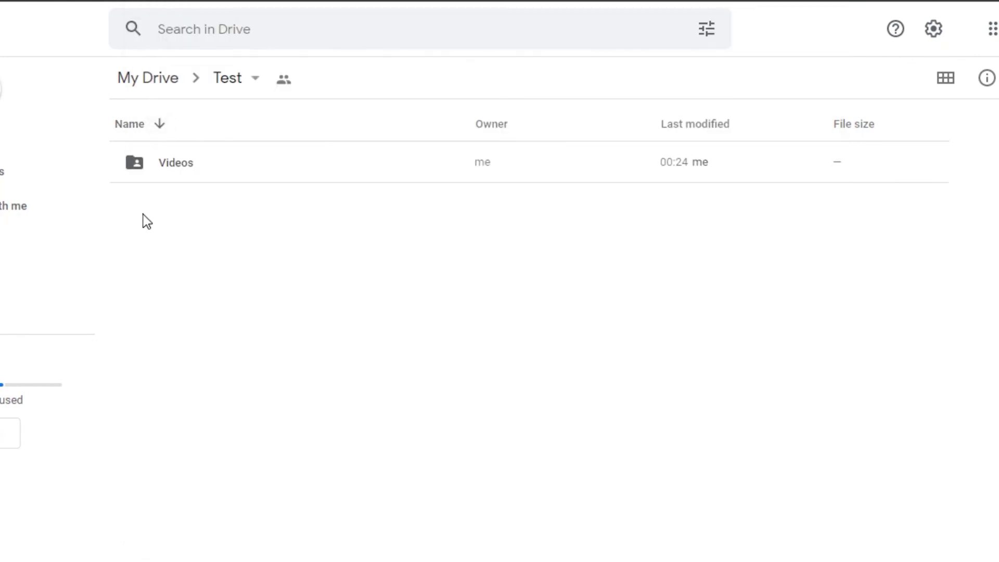
- Move from My Drive to the Shared with me list and scroll through its shared items
click(31, 137)
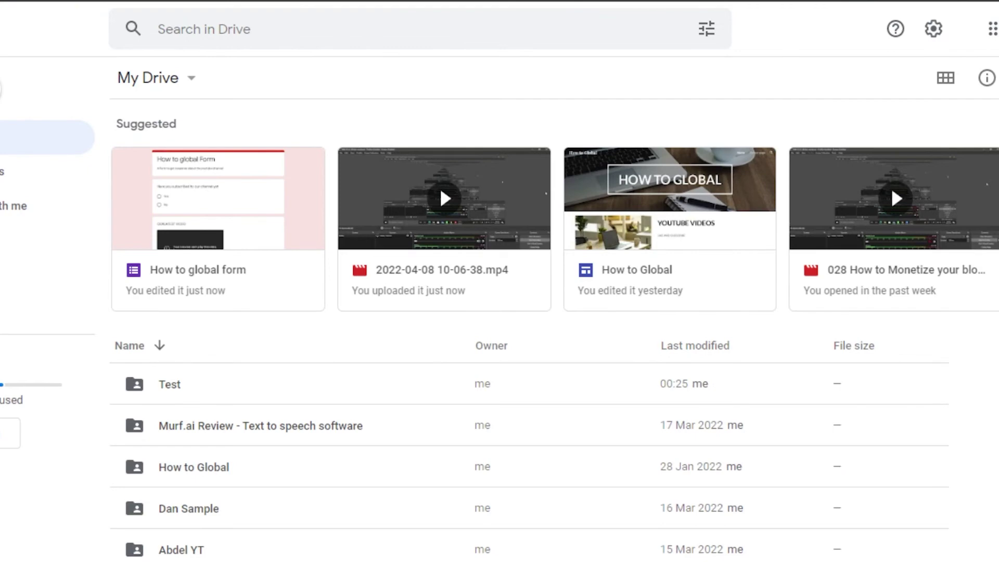
scroll(431, 172, down, 5)
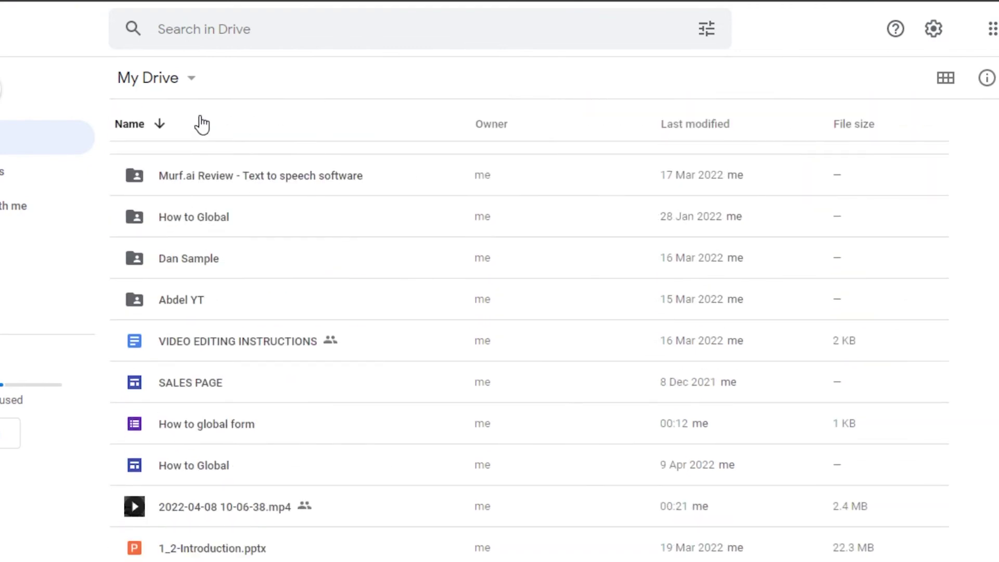
click(14, 208)
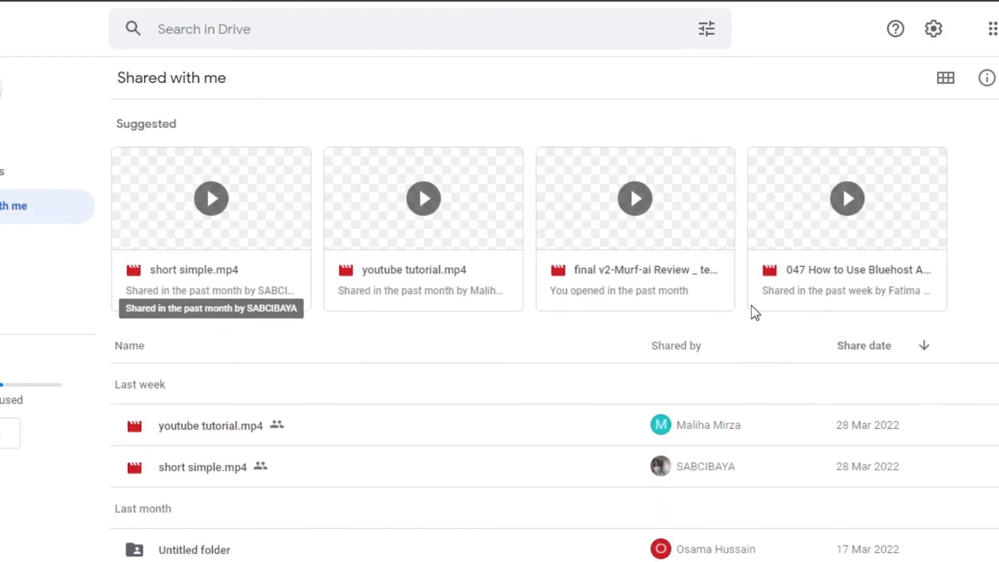
scroll(842, 185, down, 1)
scroll(842, 175, down, 8)
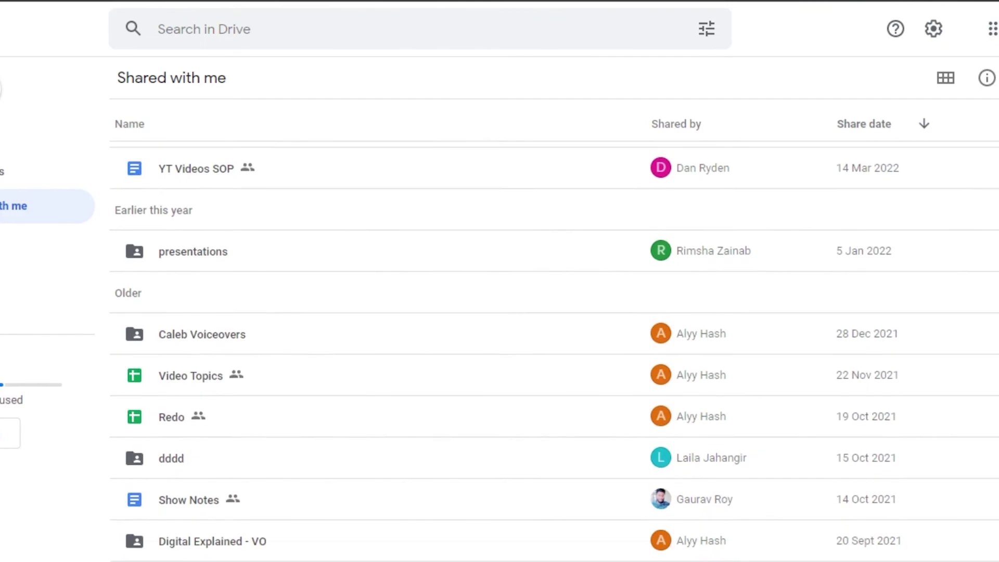
scroll(841, 176, up, 8)
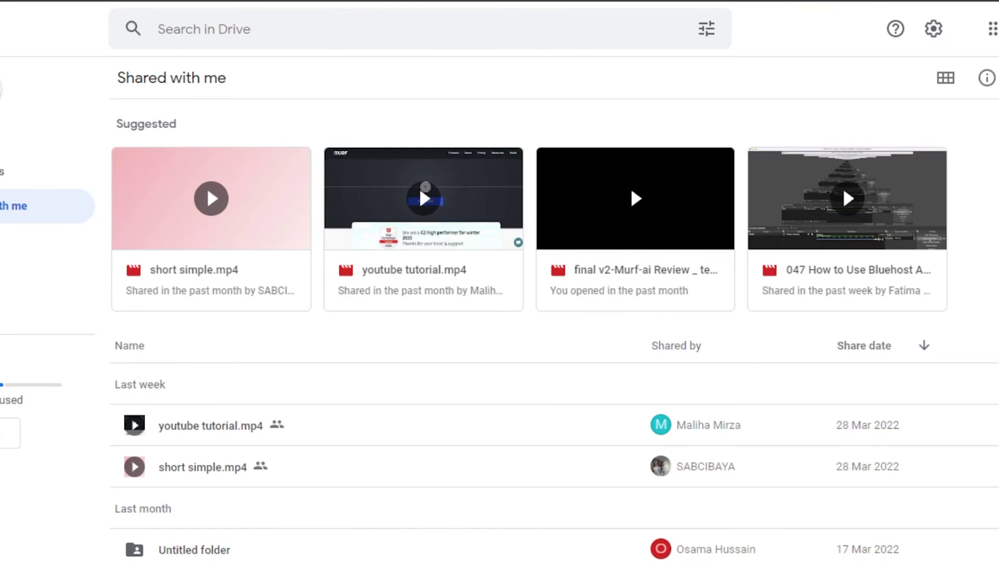
- Follow the first Drive link in the Mail draft body to open the shared video in the browser
click(529, 502)
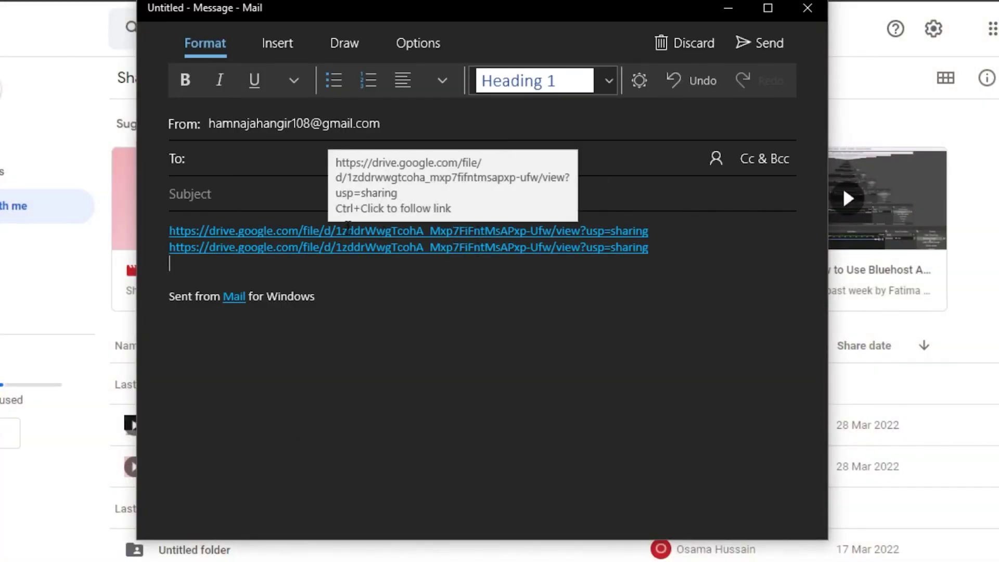
ctrl+click(393, 246)
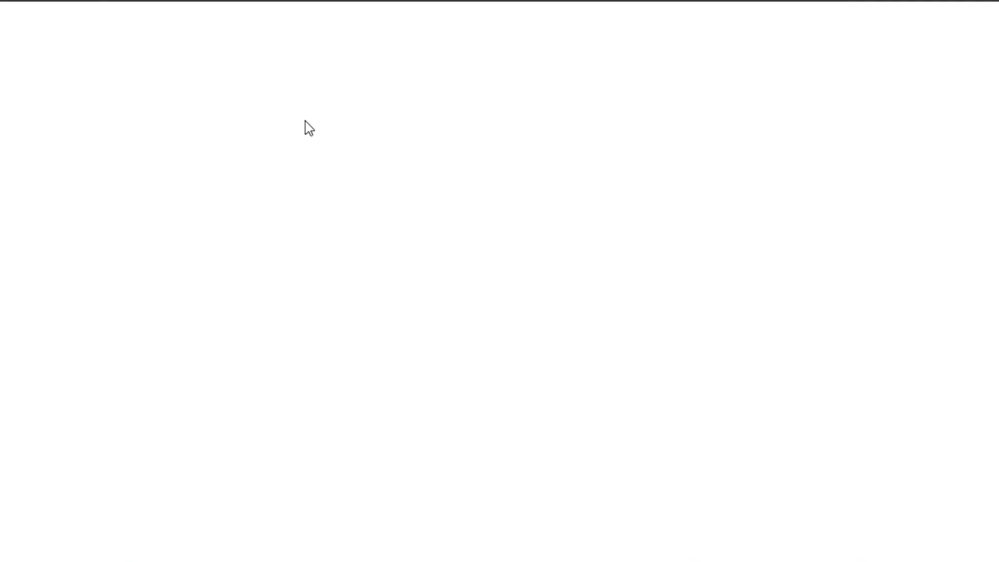